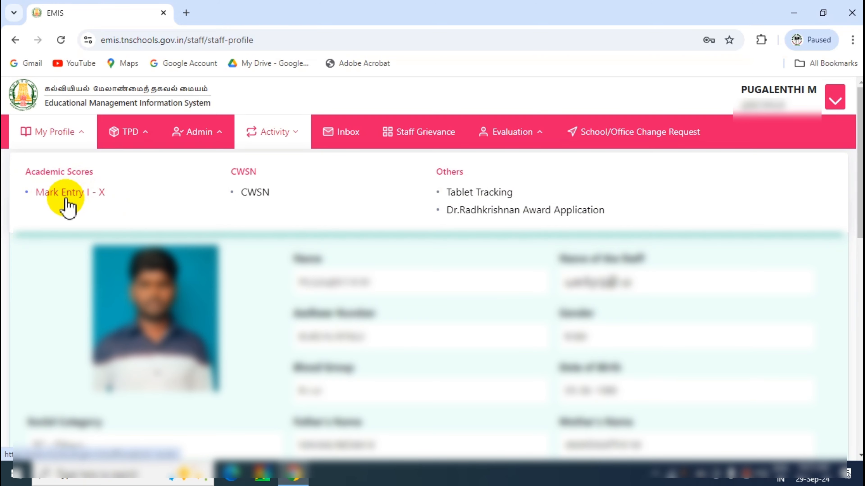
- Open Mark Entry I - X and choose academic year 2024 - 2025 and class VII
click(53, 197)
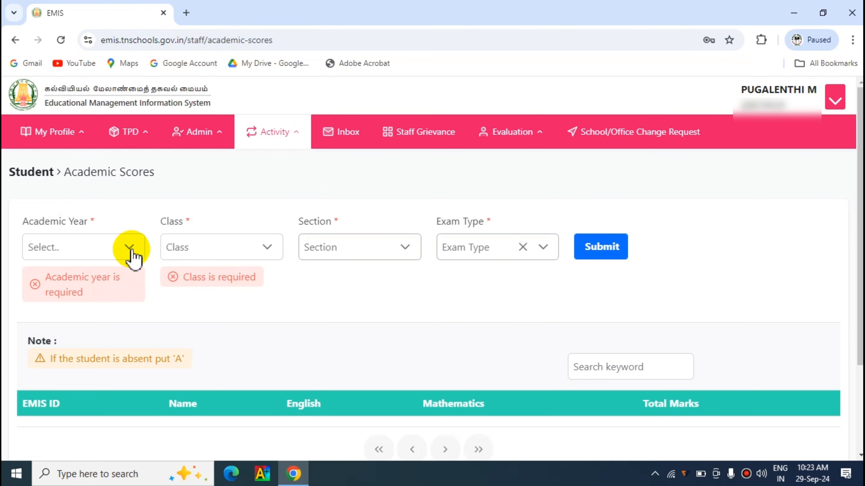
click(130, 248)
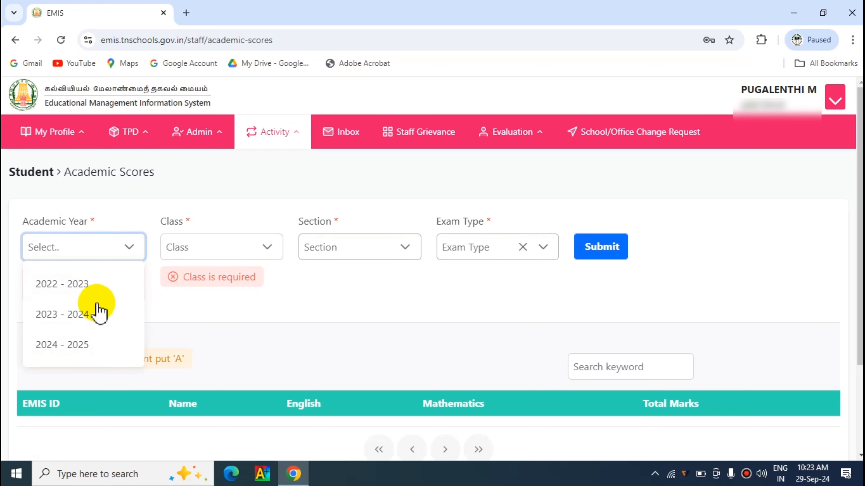
click(76, 347)
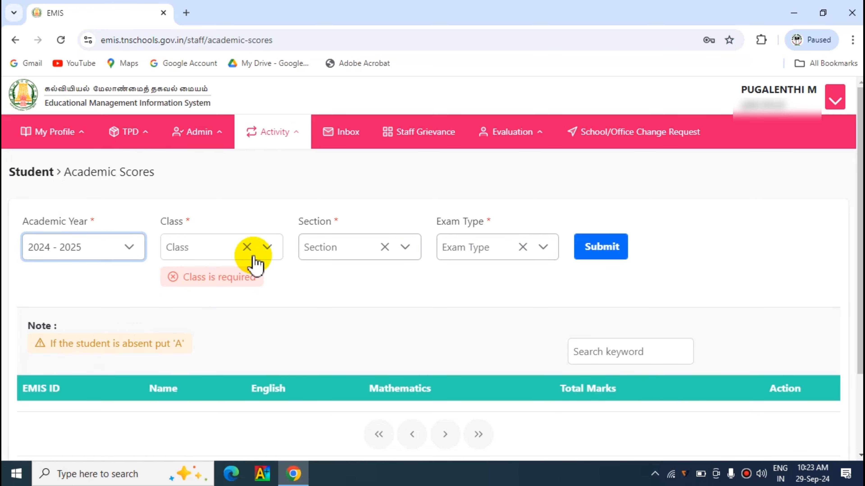
click(268, 247)
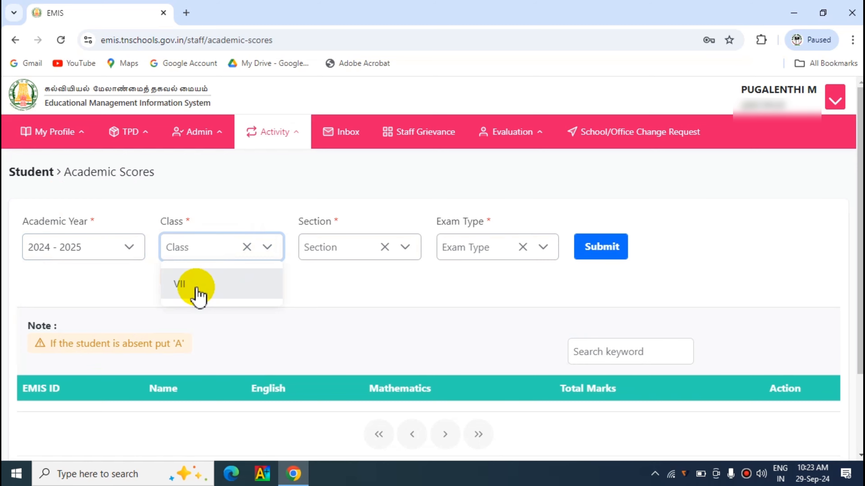
click(185, 289)
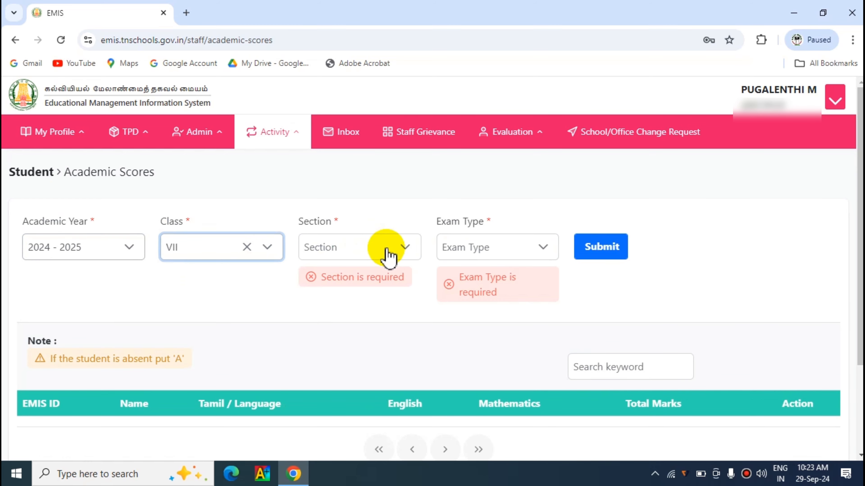
- Choose section A and the Quarterly Exam, and submit the selection to load the student list
click(405, 251)
click(346, 289)
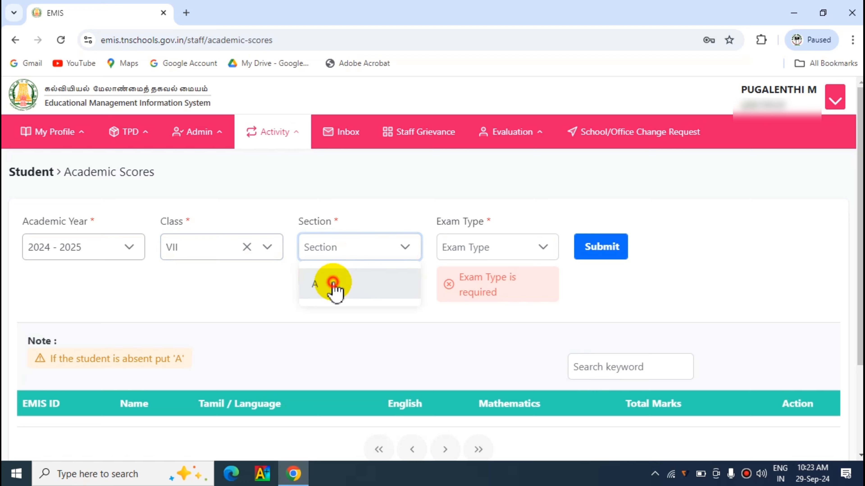
click(544, 259)
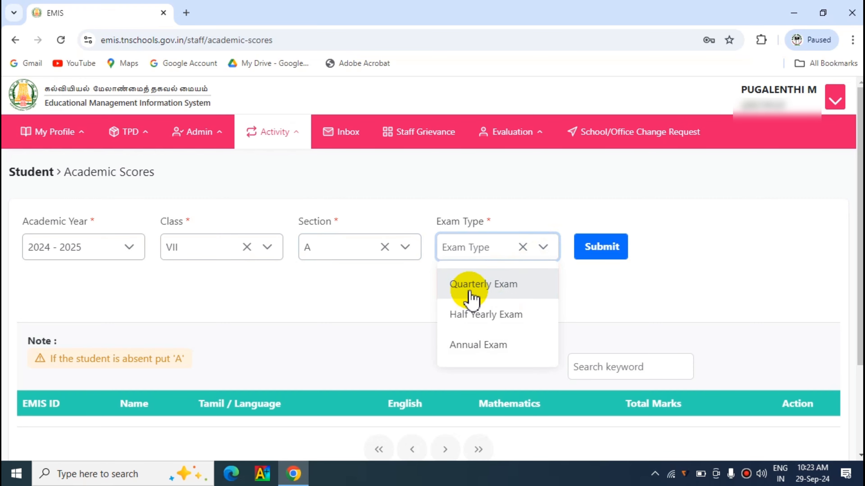
click(484, 292)
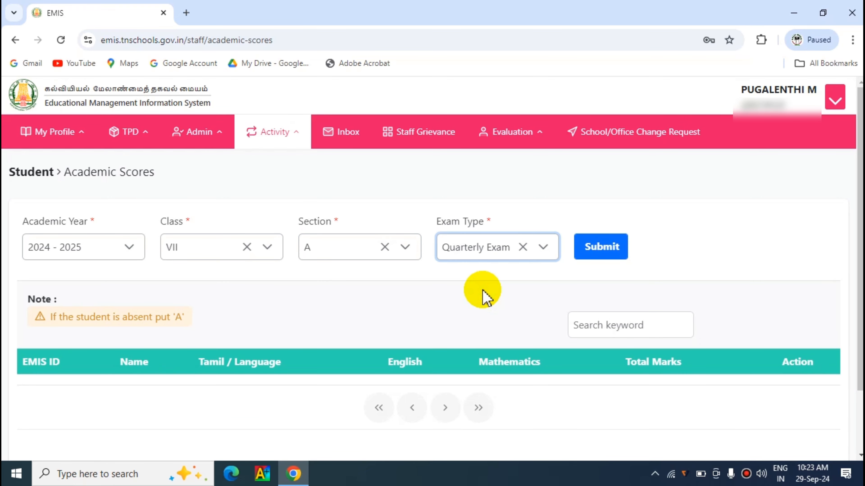
click(599, 255)
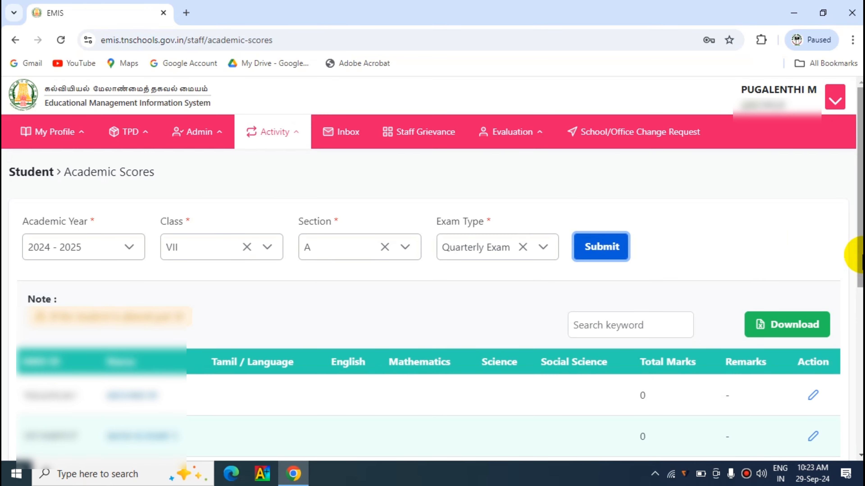
- Start mark entry for the first listed student with 65 in Tamil / Language and 58 in English
scroll(854, 255, down, 6)
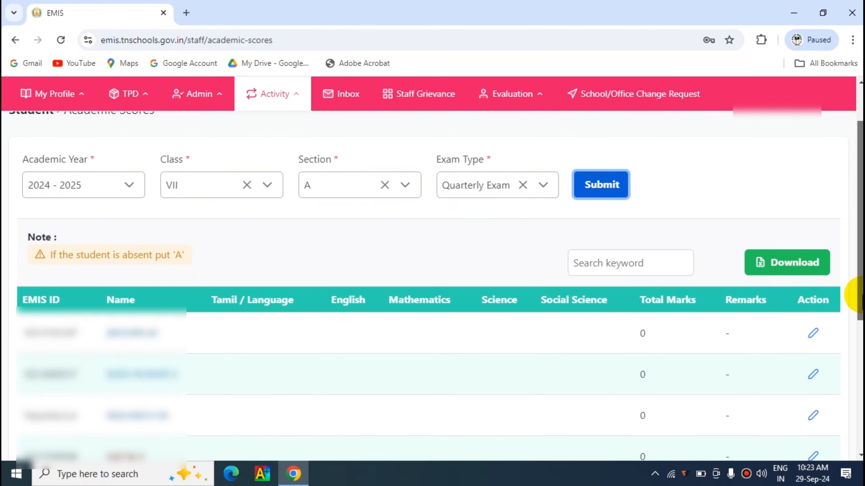
drag(860, 375, 858, 339)
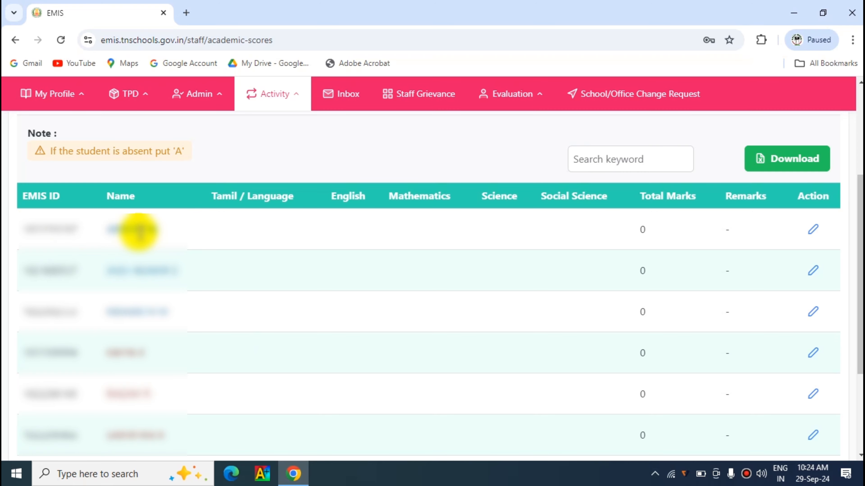
click(813, 232)
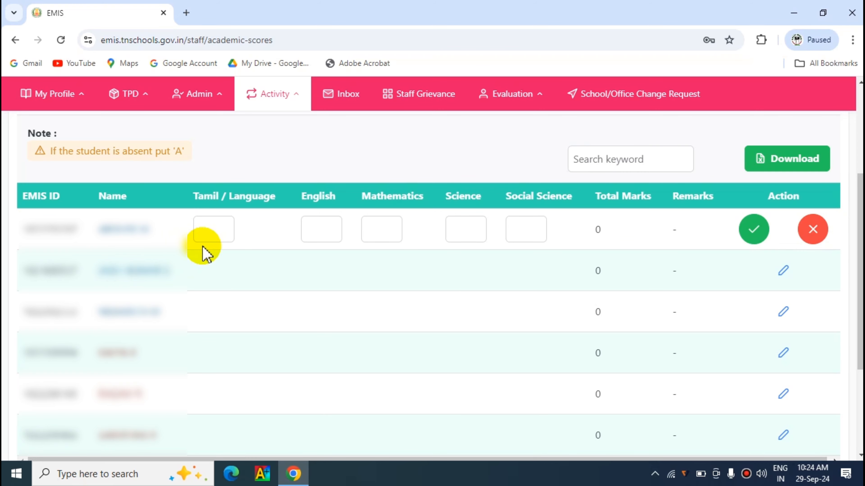
click(203, 232)
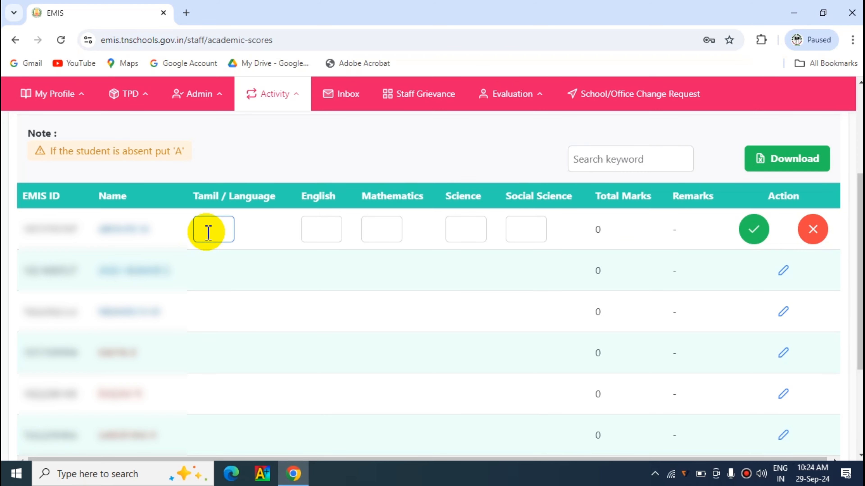
click(201, 220)
text(65)
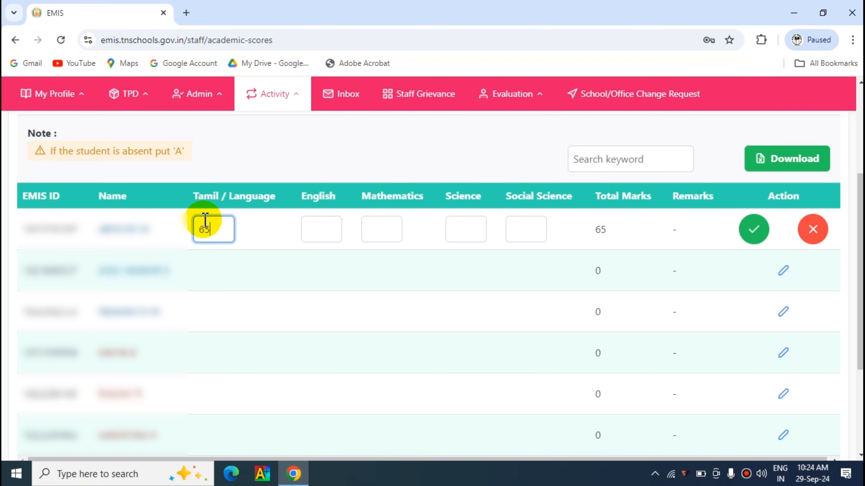
click(309, 232)
text(5)
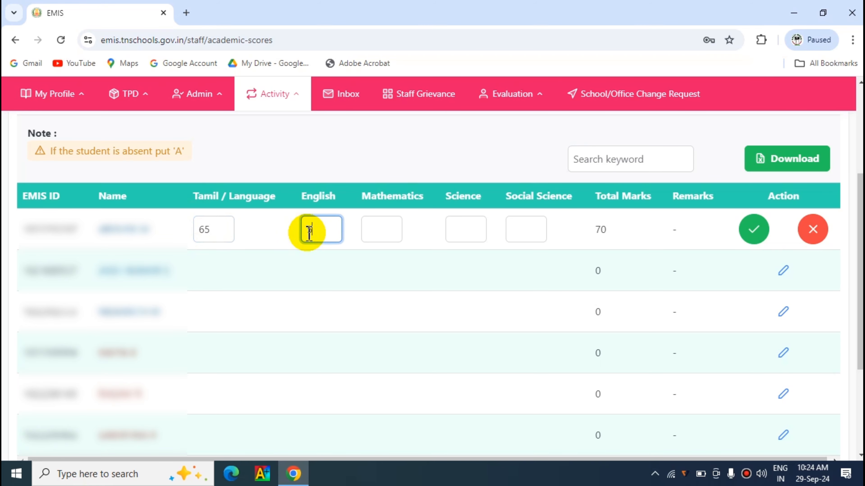
text(8)
- Enter 58 for Mathematics, 41 for Science and A for Social Science in the first student's row, and save the marks
click(379, 233)
text(5)
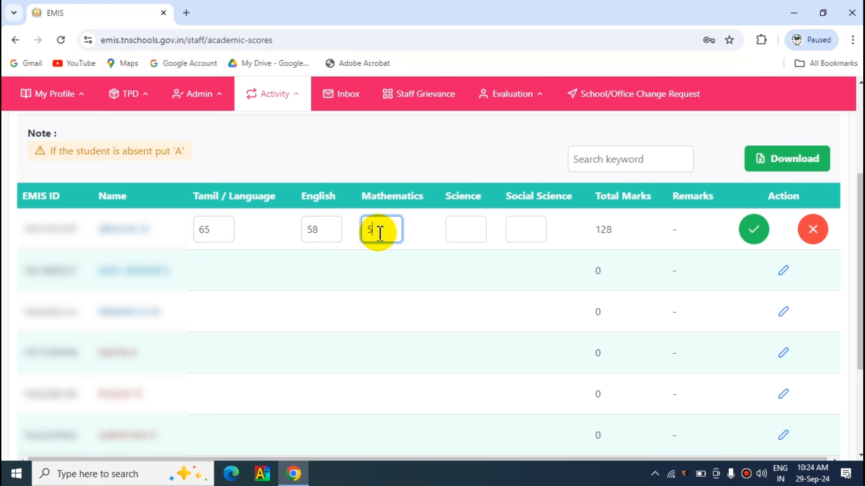
text(8)
click(465, 231)
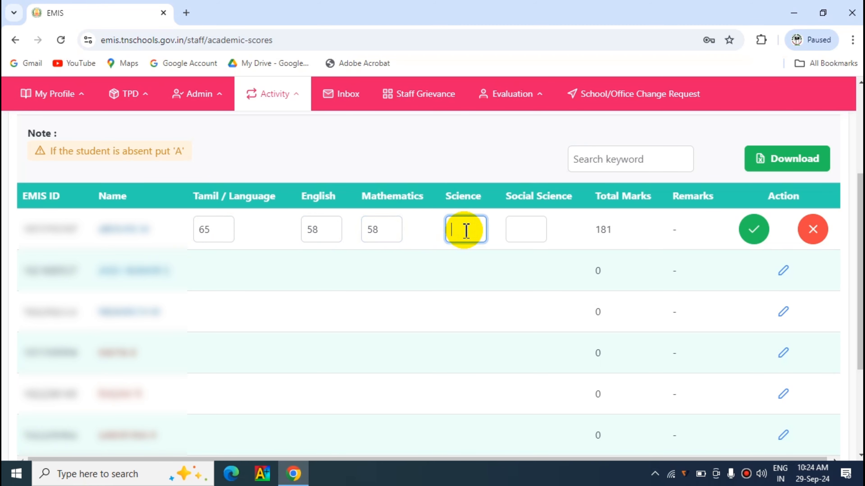
text(41)
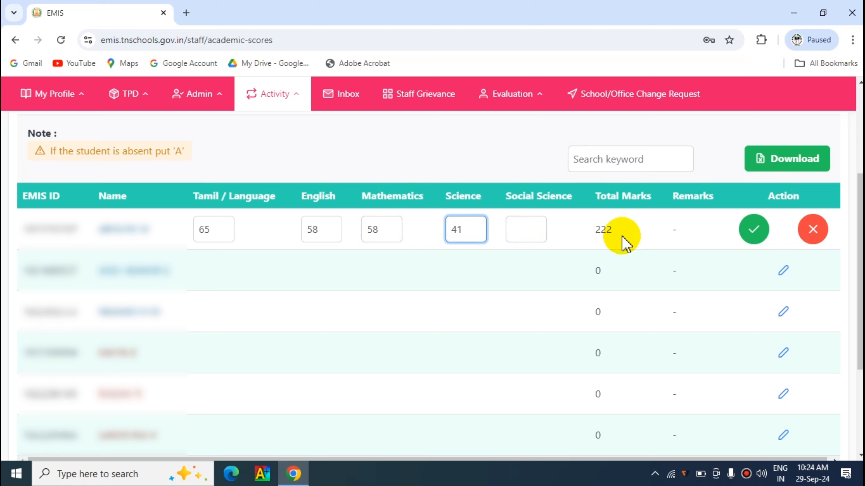
click(533, 229)
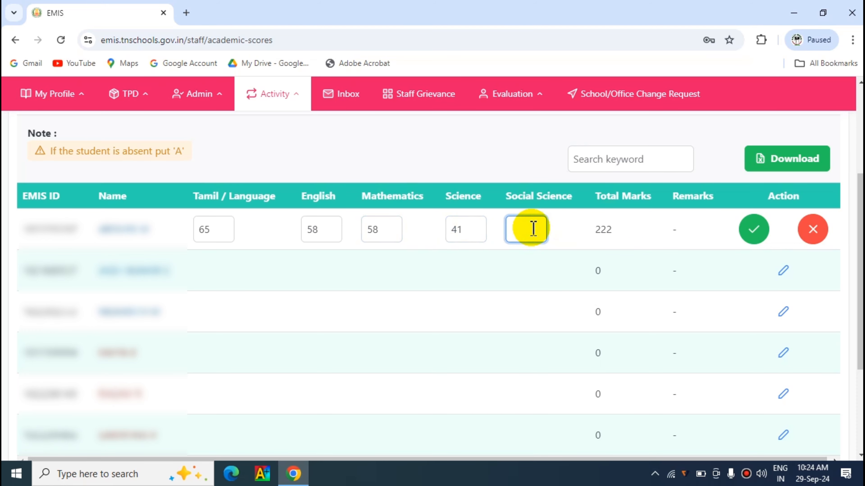
text(A)
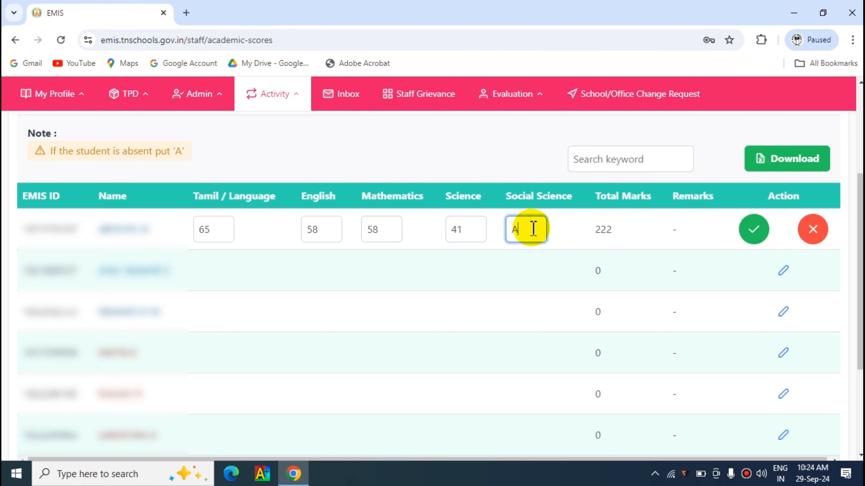
click(753, 235)
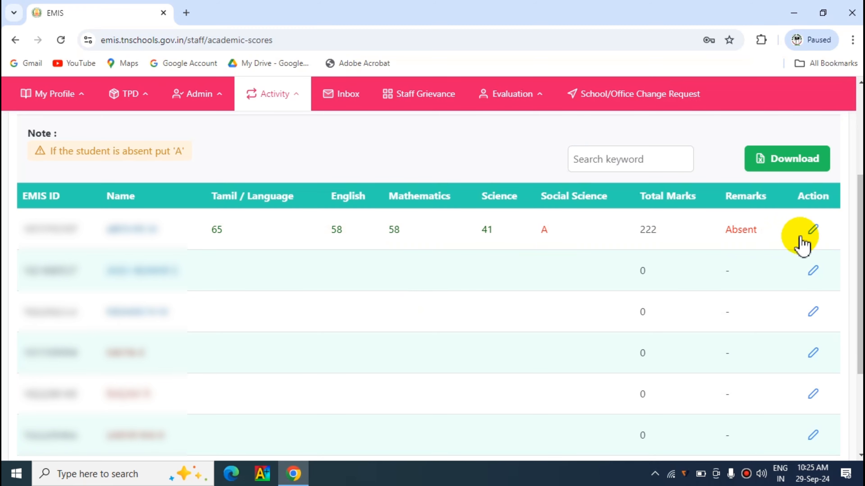
- Change the first student's Social Science entry to 57 and save the row
click(813, 232)
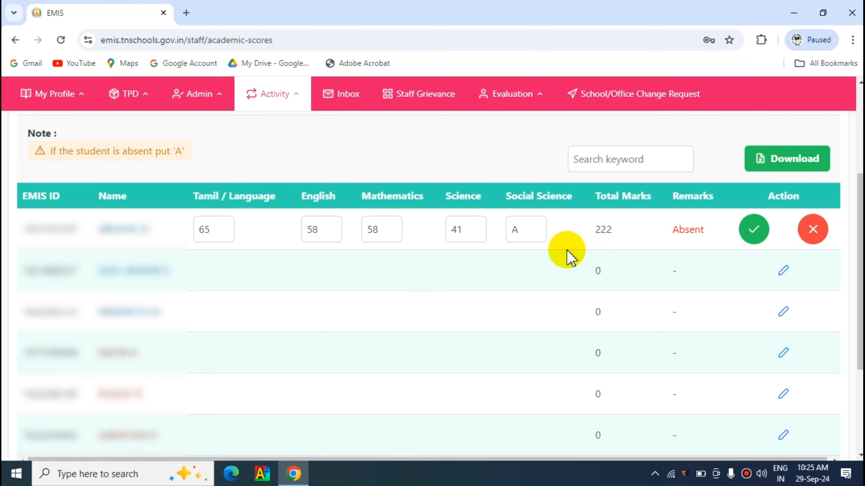
click(523, 230)
key(BackSpace)
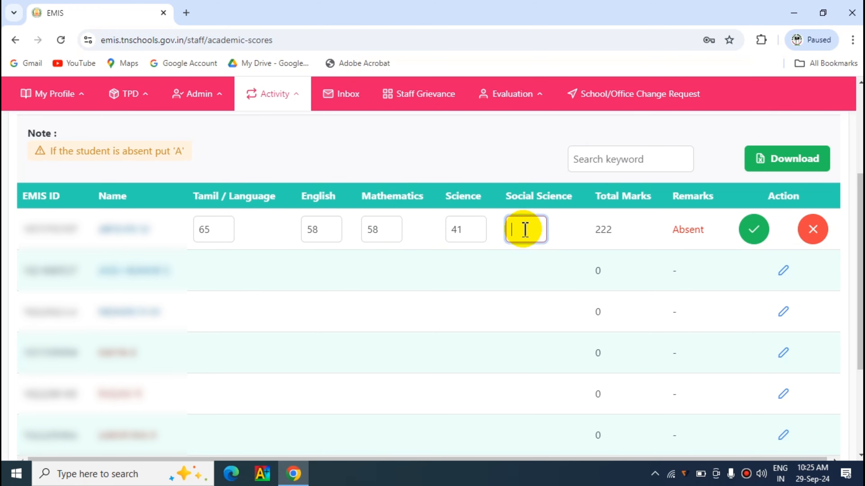
text(57)
click(754, 229)
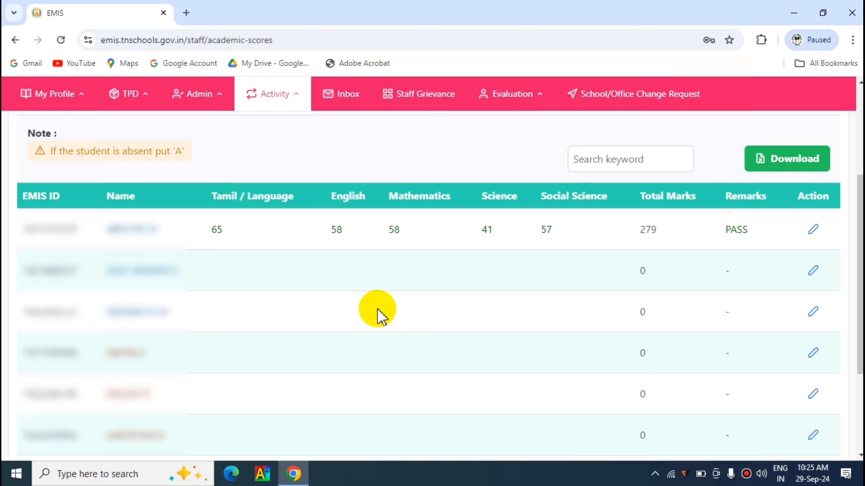
- Download the class's mark list as an Excel file
scroll(860, 306, down, 3)
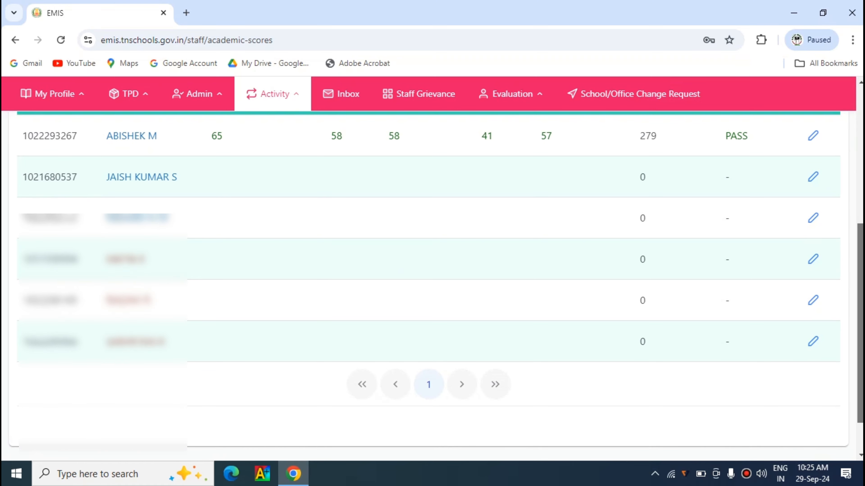
scroll(860, 272, up, 3)
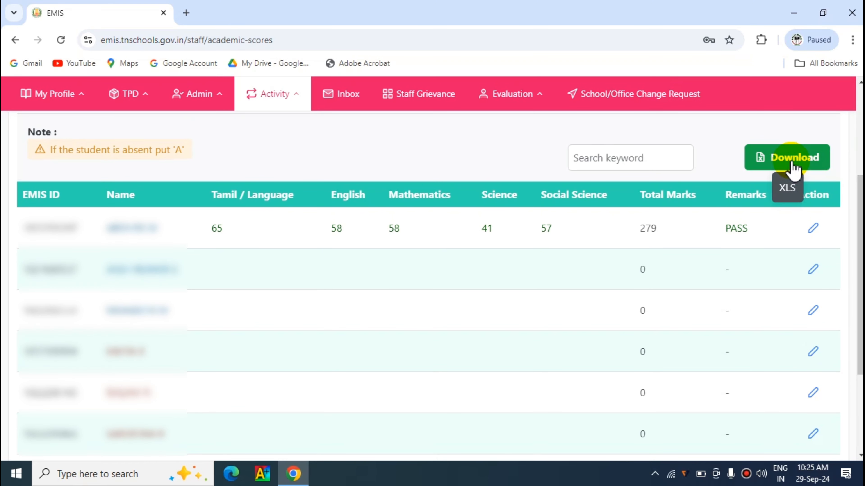
click(793, 160)
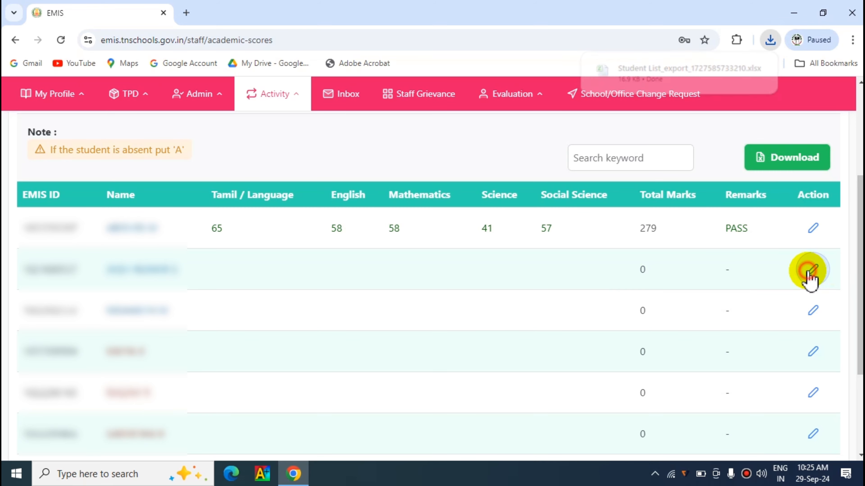
- Open the second, third and fourth students' rows for mark entry
click(813, 269)
click(782, 312)
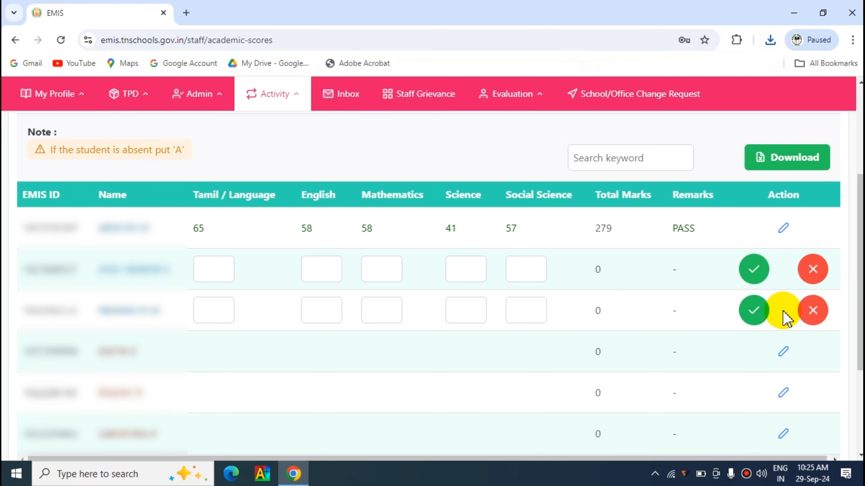
click(782, 361)
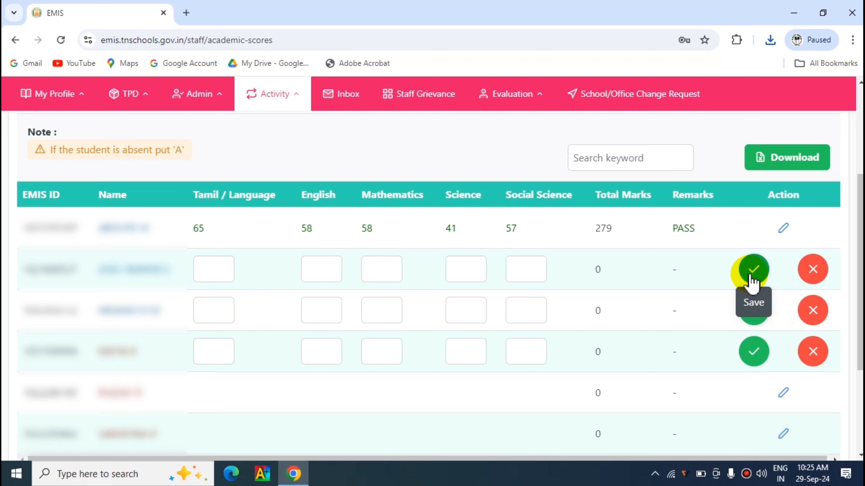
- Open the downloaded Student List export in Excel, review the exported marks, and return to the browser
click(770, 40)
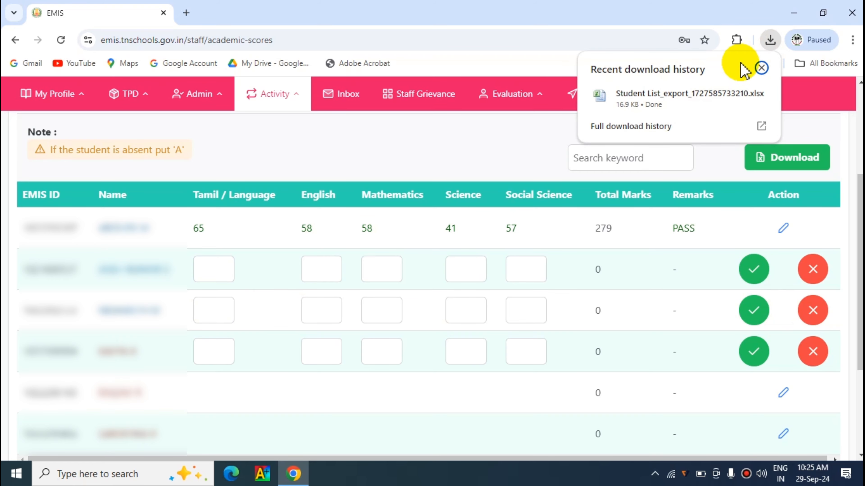
click(664, 96)
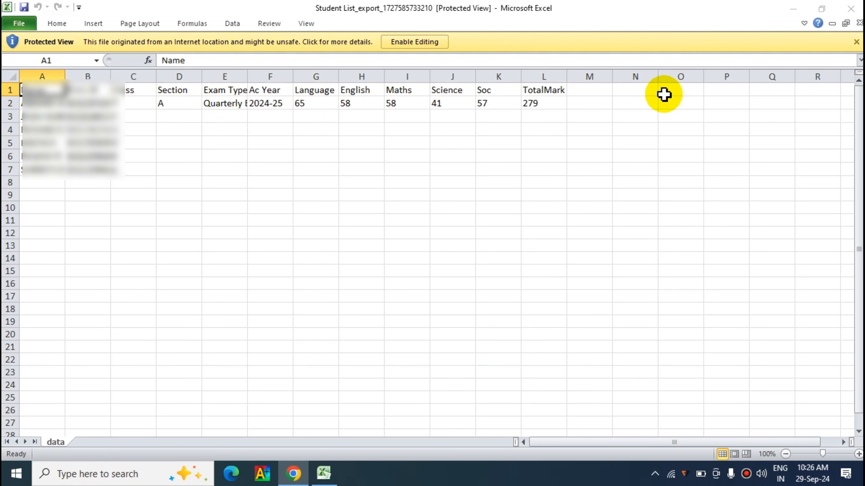
drag(278, 258, 96, 152)
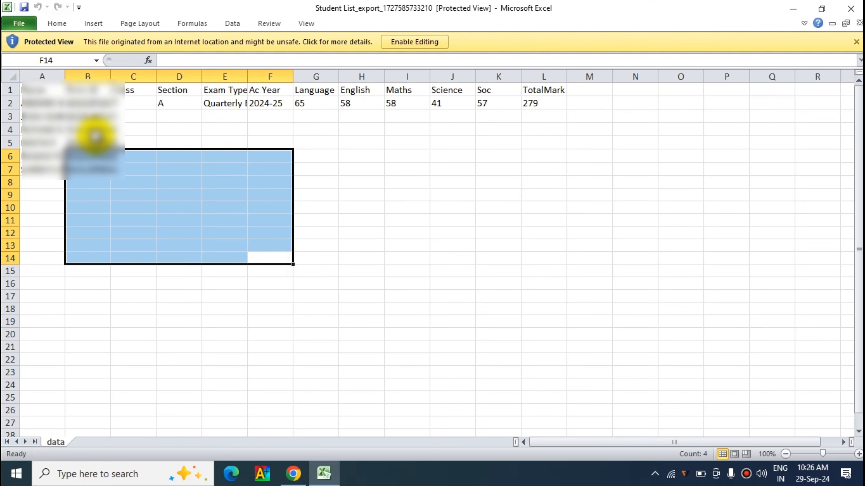
click(321, 165)
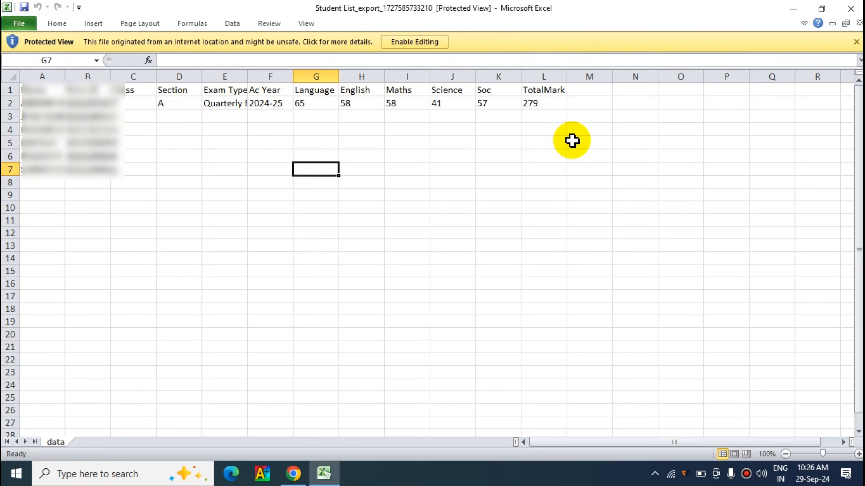
click(793, 8)
- Open the staff account options for logging out
scroll(838, 99, up, 5)
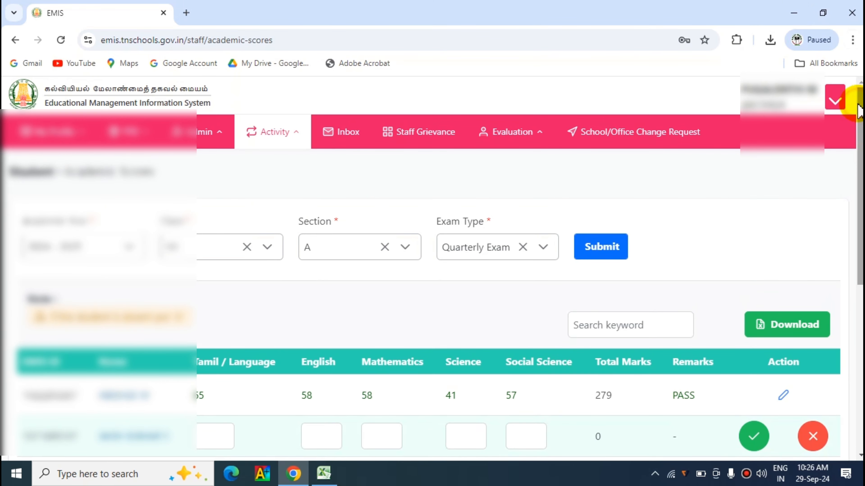
click(833, 102)
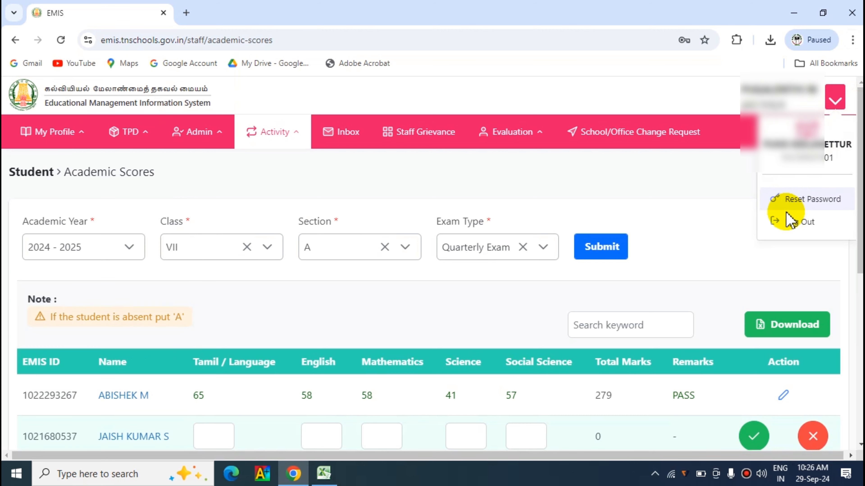